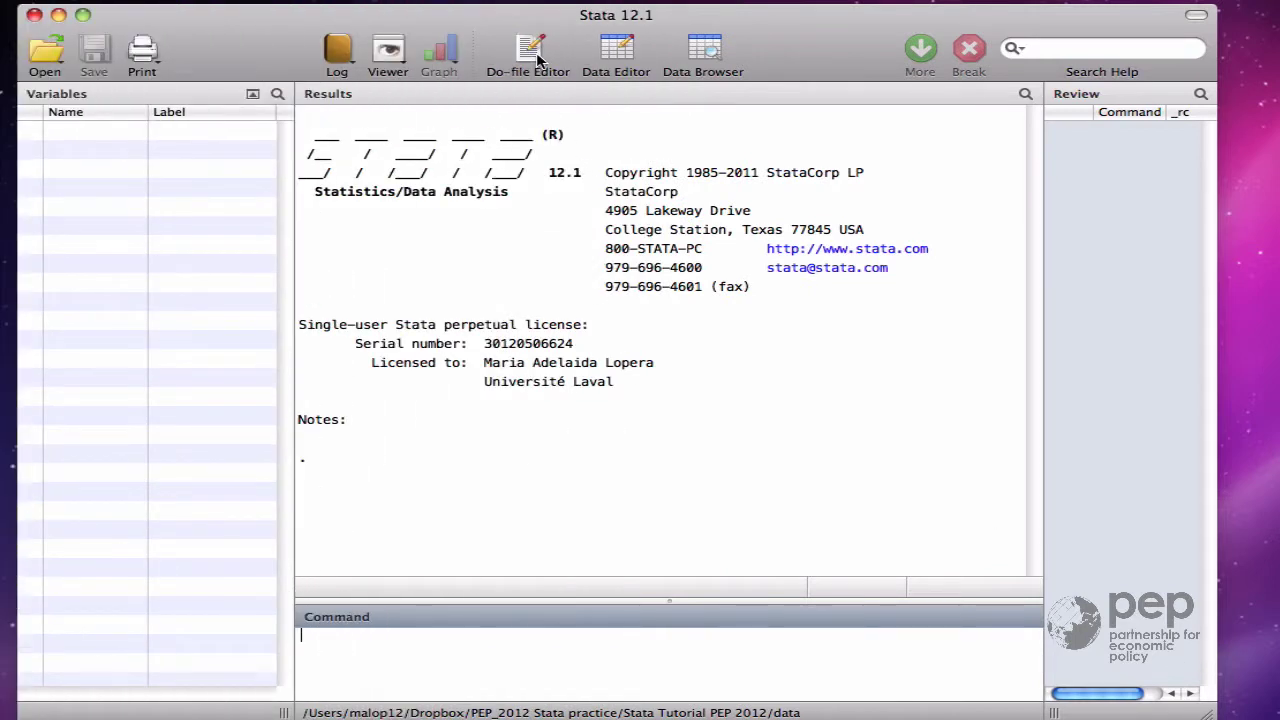
# Start a new do-file with clear all and cd to the pasted data folder path
pyautogui.click(531, 52)
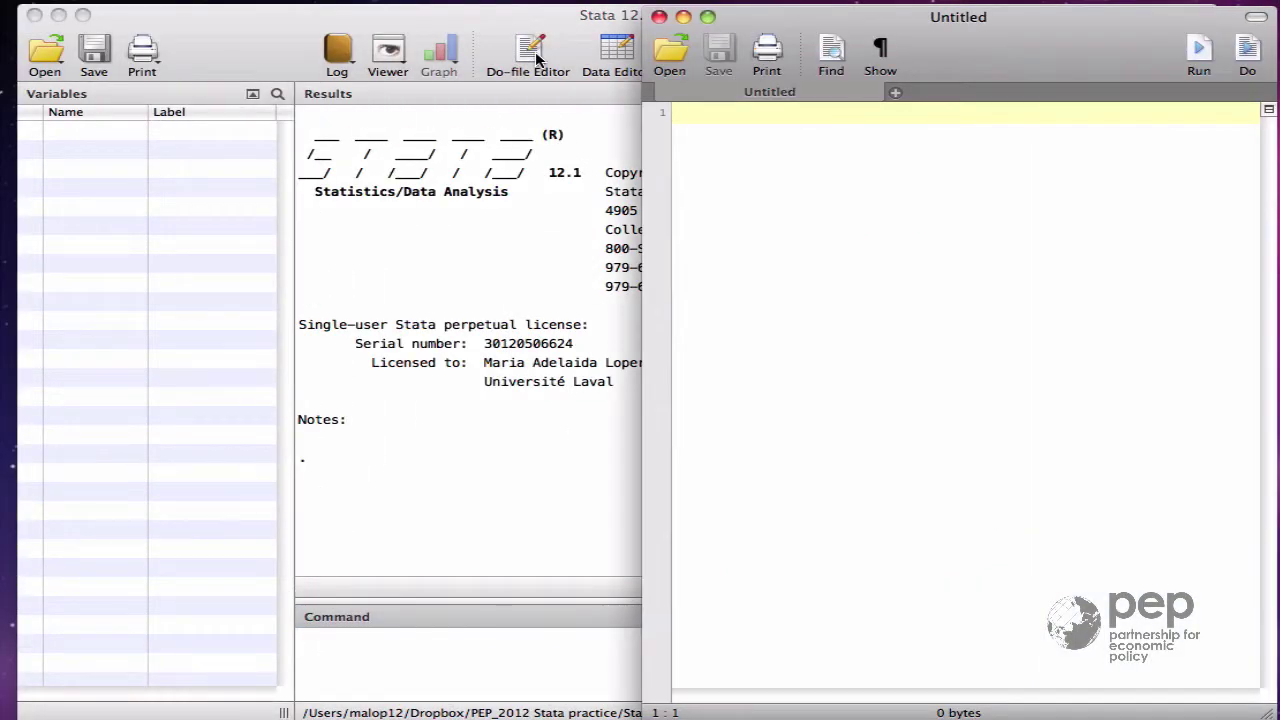
pyautogui.write('clear all')
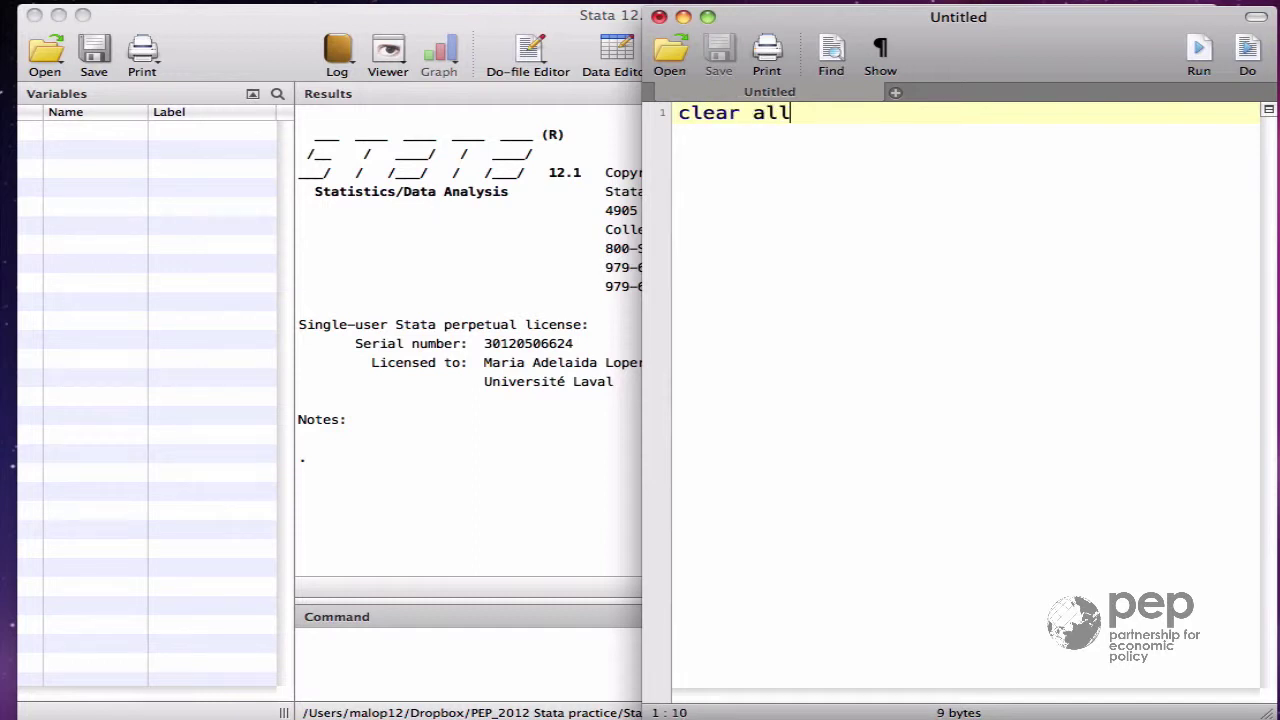
pyautogui.press('Return')
pyautogui.write('cd')
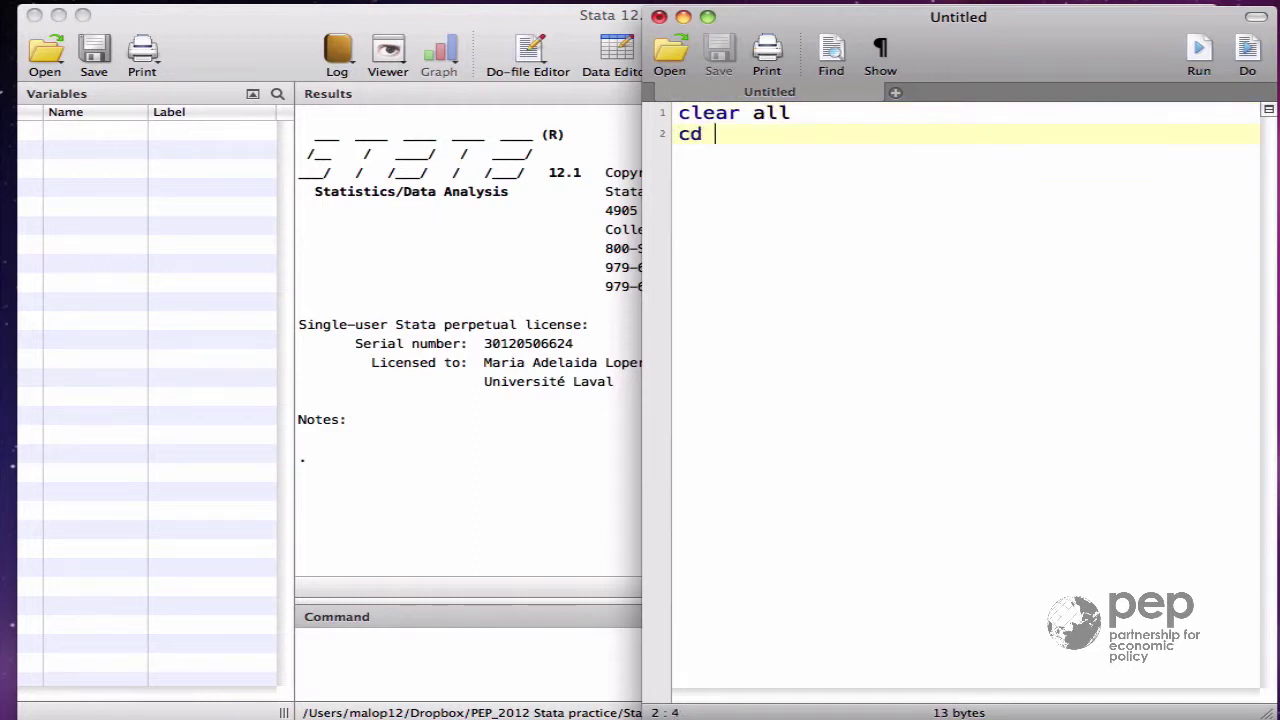
pyautogui.write('"/Users/malop12/Dropbox/PEP_2012 Stata practice/Stata Tutorial PEP 2012/data/"')
pyautogui.press('Return')
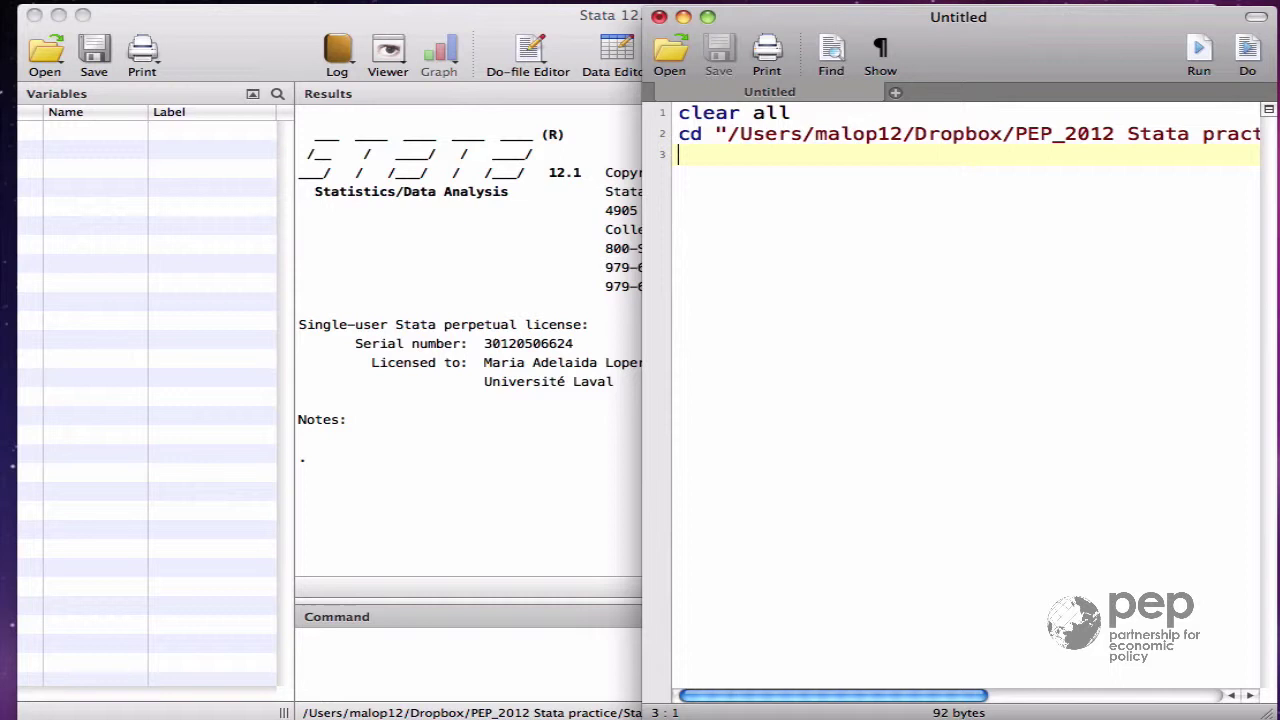
# Add the lines use "hh_follow-up.dta" and browse to the do-file
pyautogui.write('use ""')
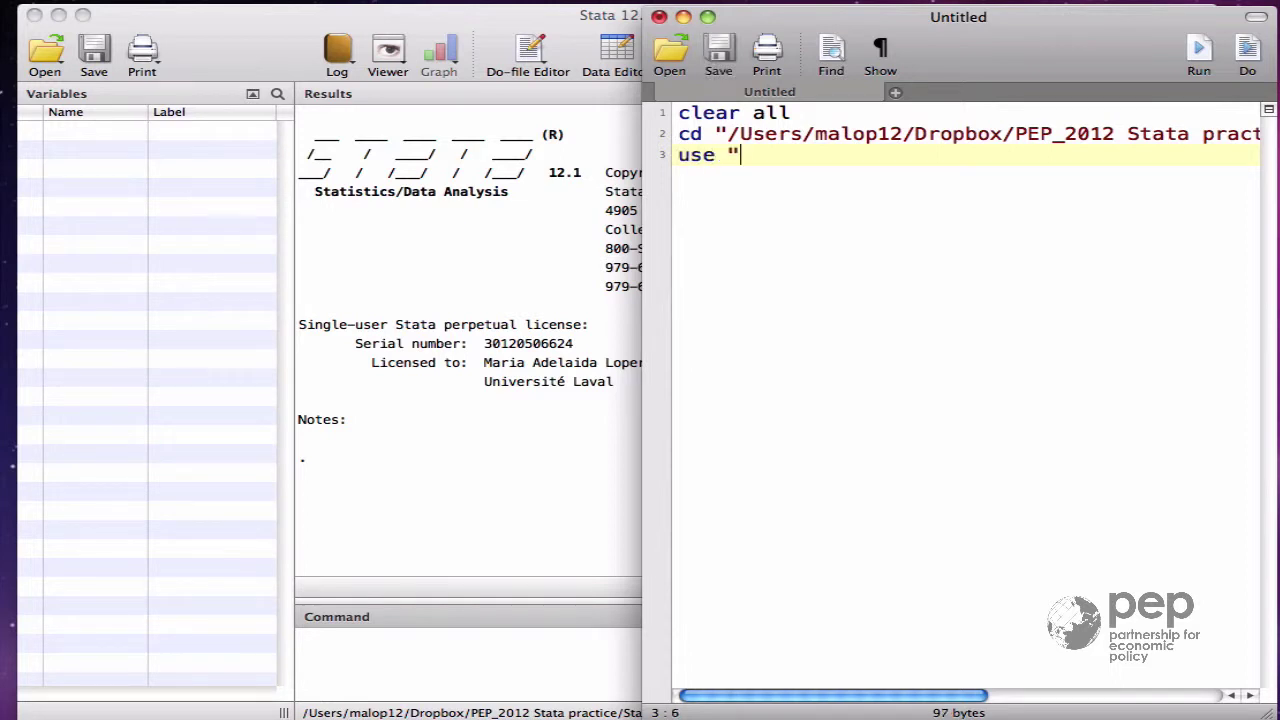
pyautogui.press('Left')
pyautogui.write('hh_fo')
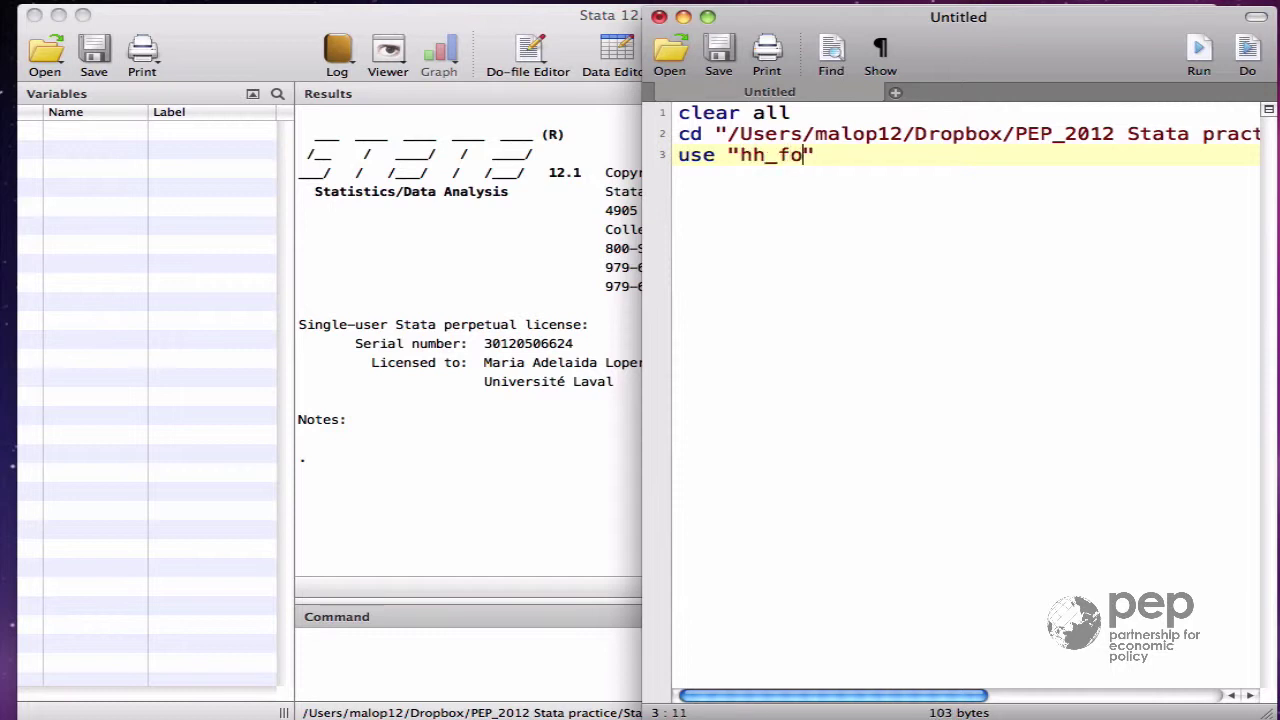
pyautogui.write('llow-up')
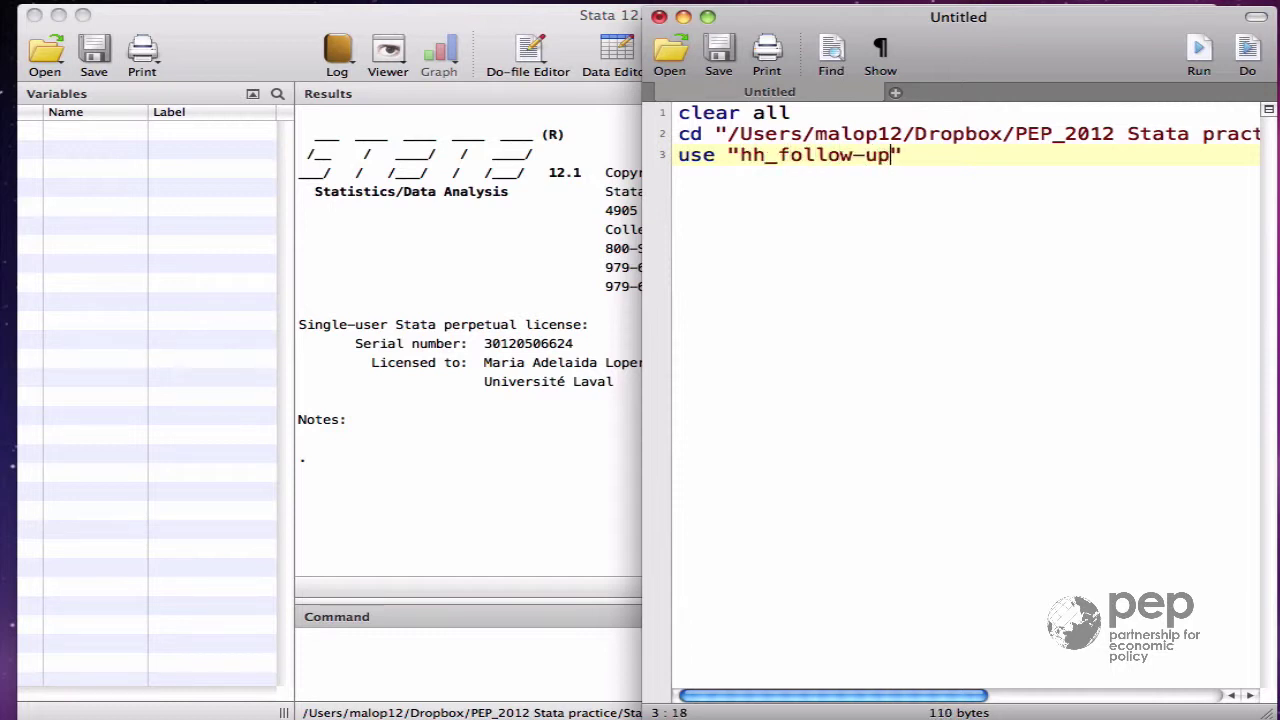
pyautogui.write('.dta')
pyautogui.press('Right')
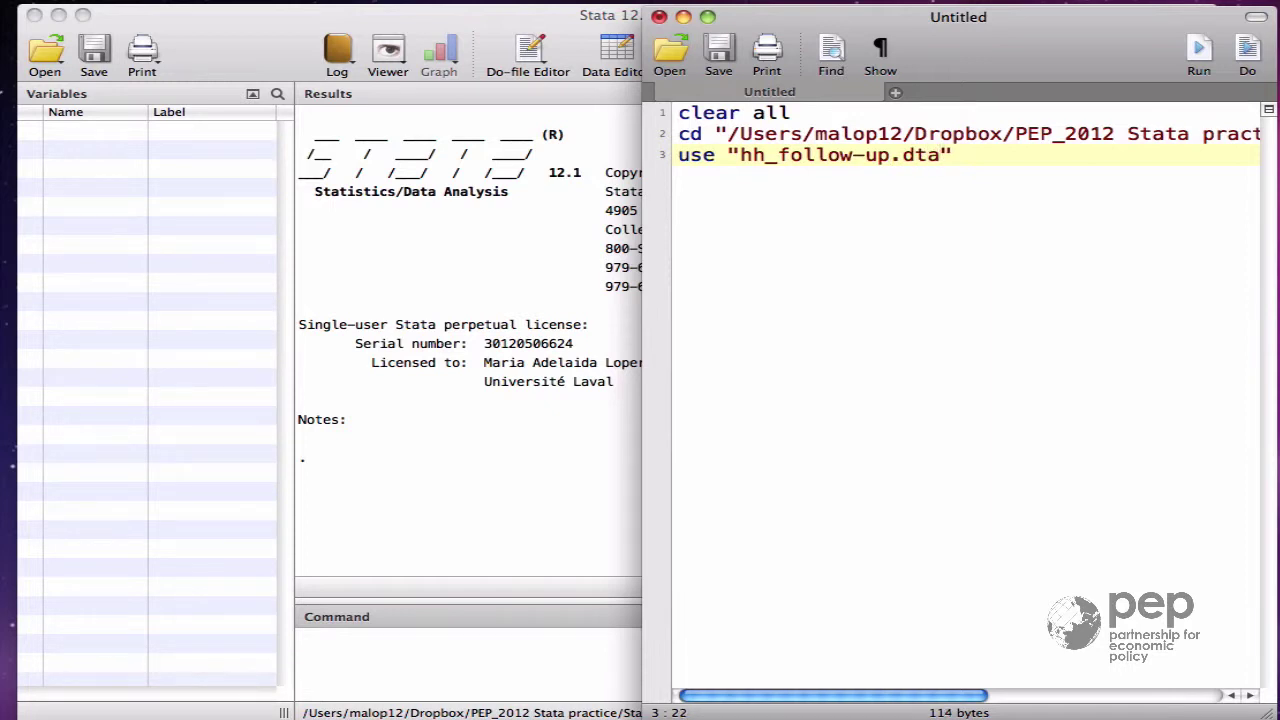
pyautogui.press('Return')
pyautogui.write('browse')
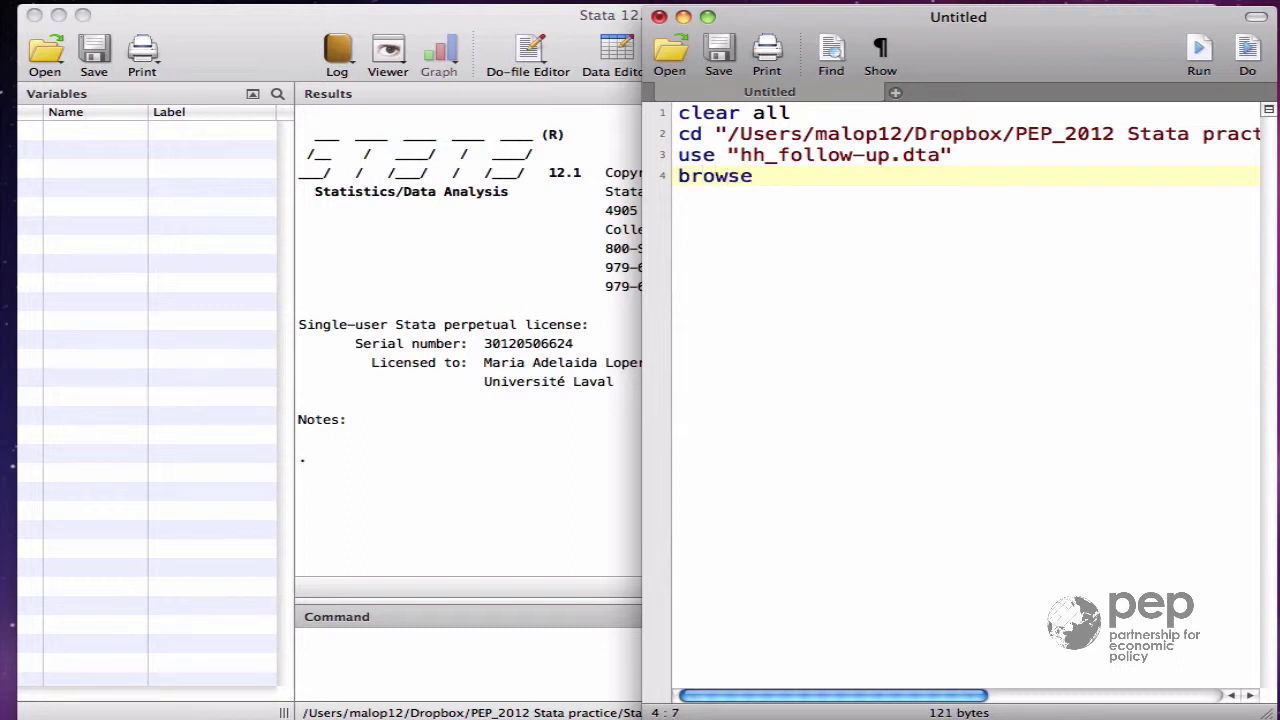
# Run the do-file, then inspect the nh, thanaid, agehead, sexhead and year columns and rows 1 and 4
pyautogui.click(1245, 60)
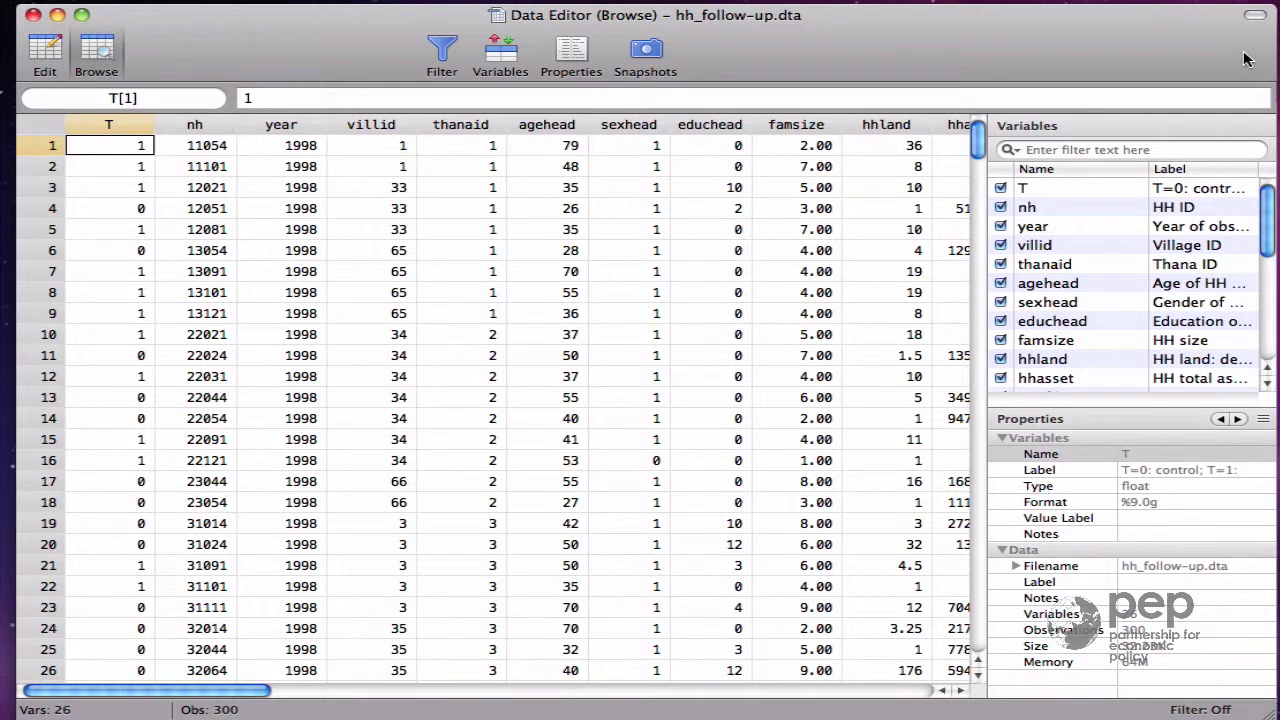
pyautogui.click(190, 124)
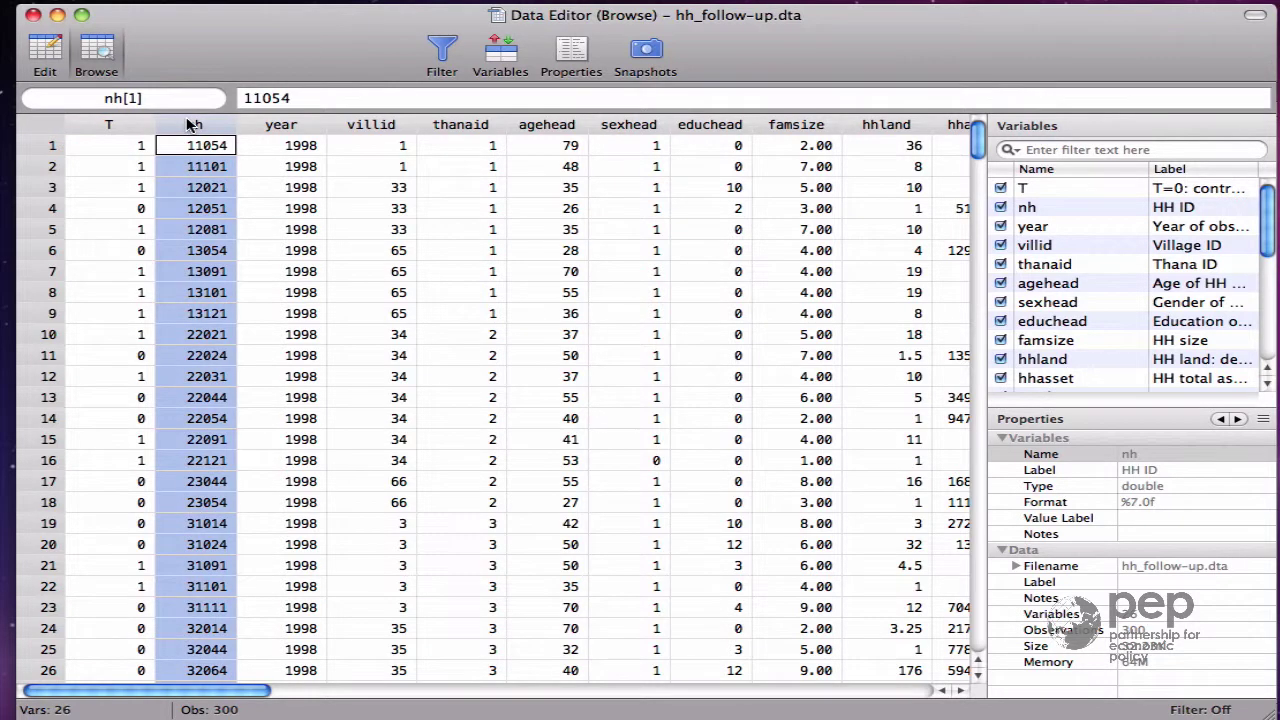
pyautogui.click(480, 126)
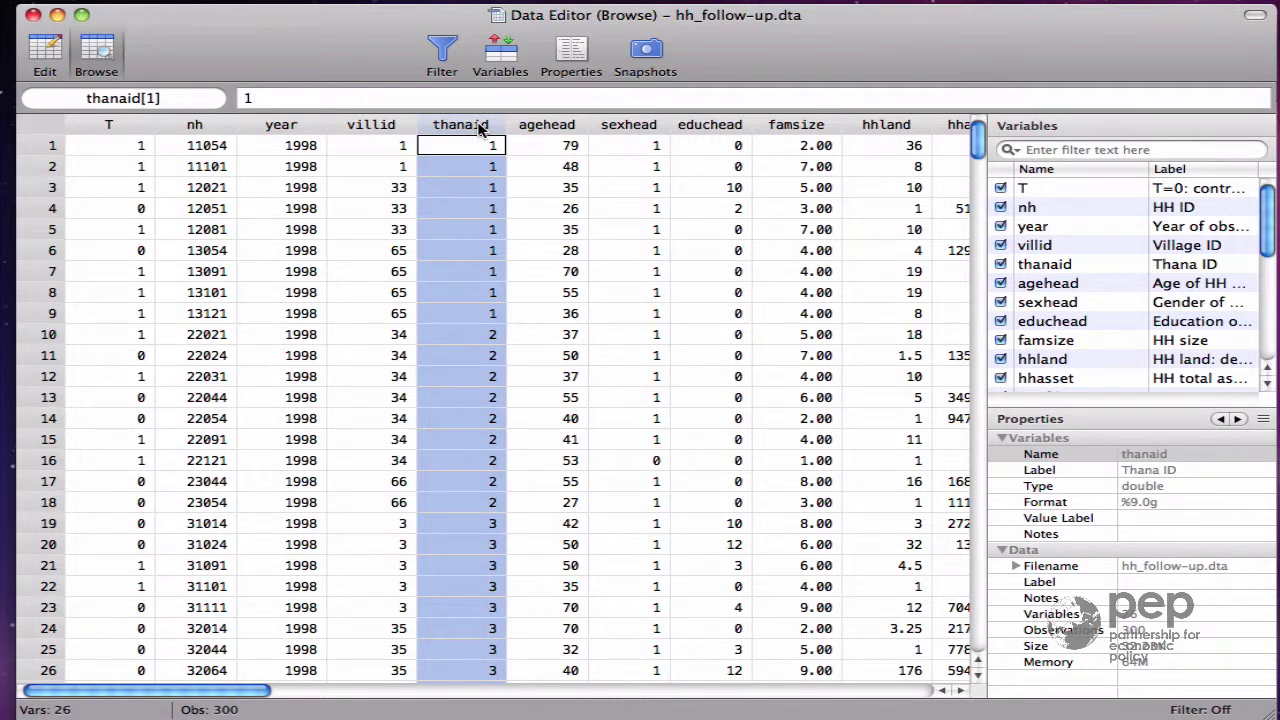
pyautogui.click(532, 126)
pyautogui.click(617, 128)
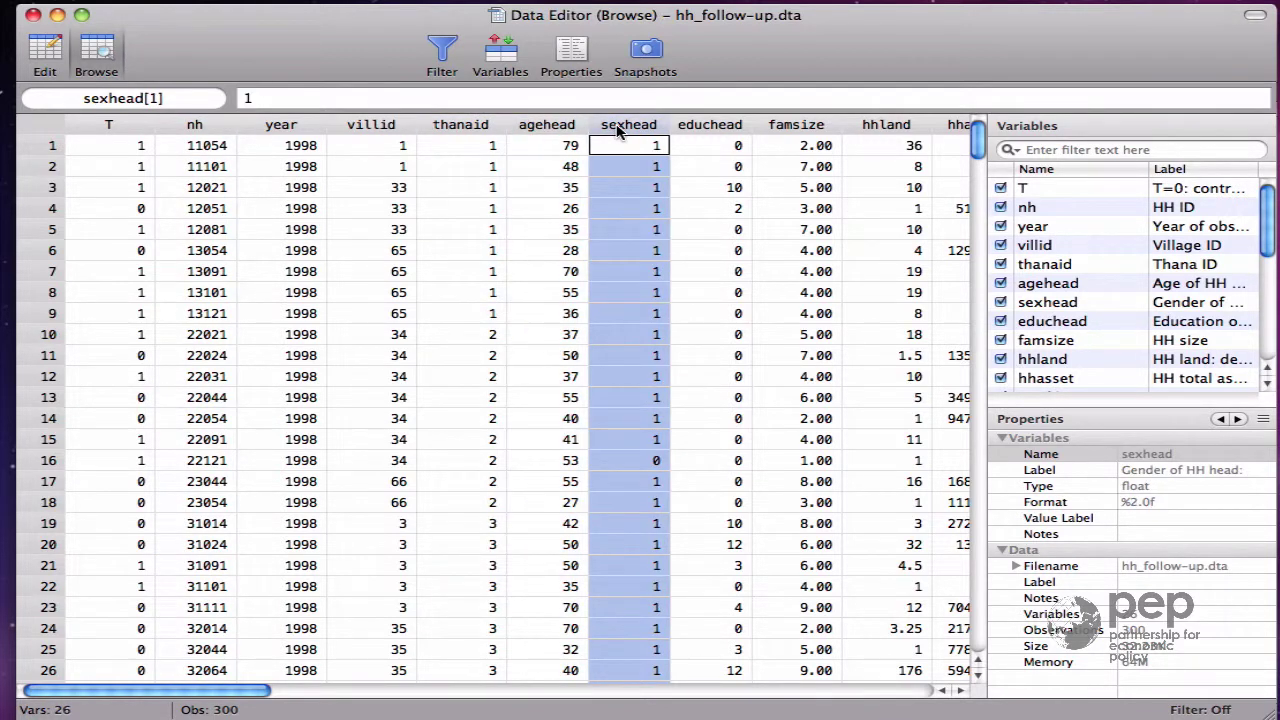
pyautogui.click(283, 126)
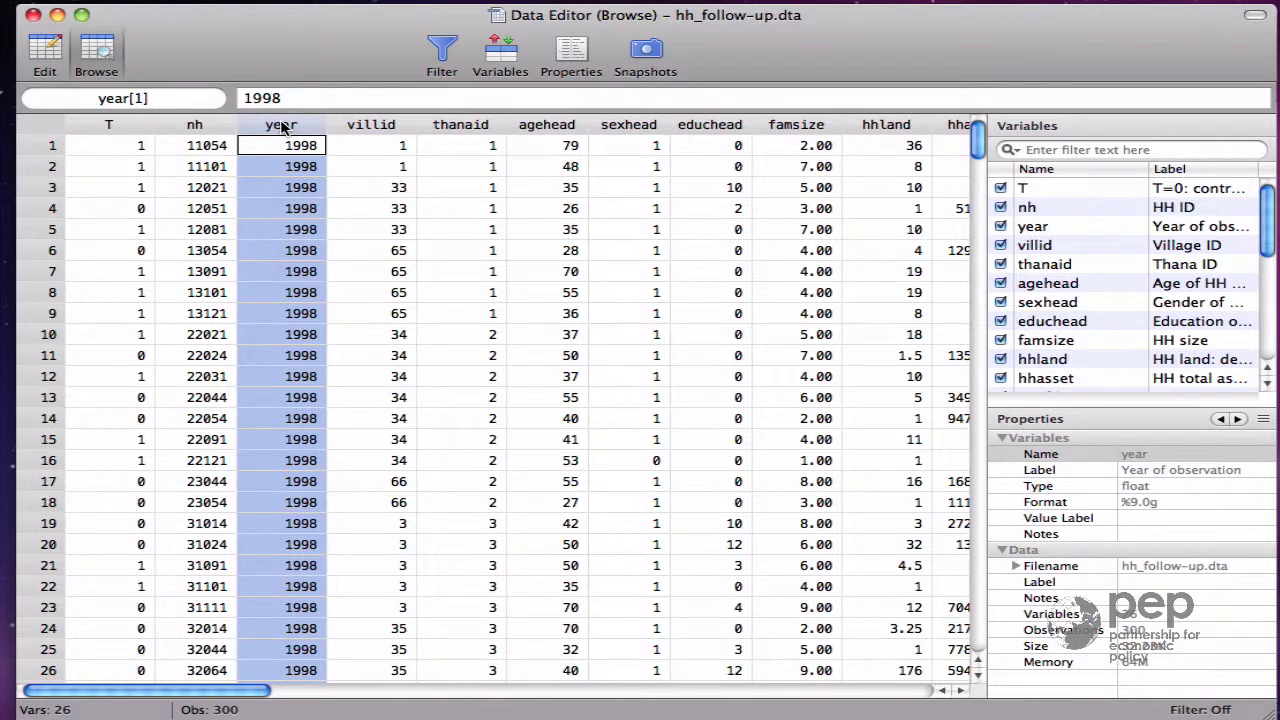
pyautogui.click(40, 148)
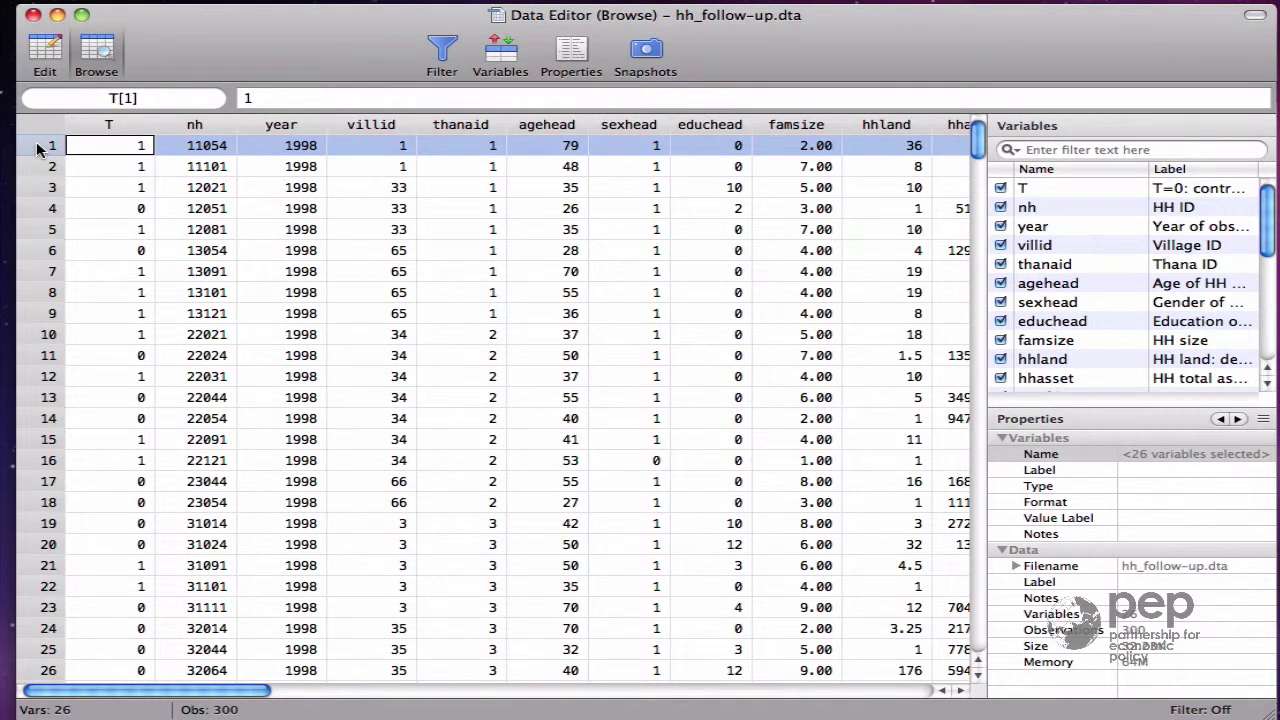
pyautogui.click(36, 212)
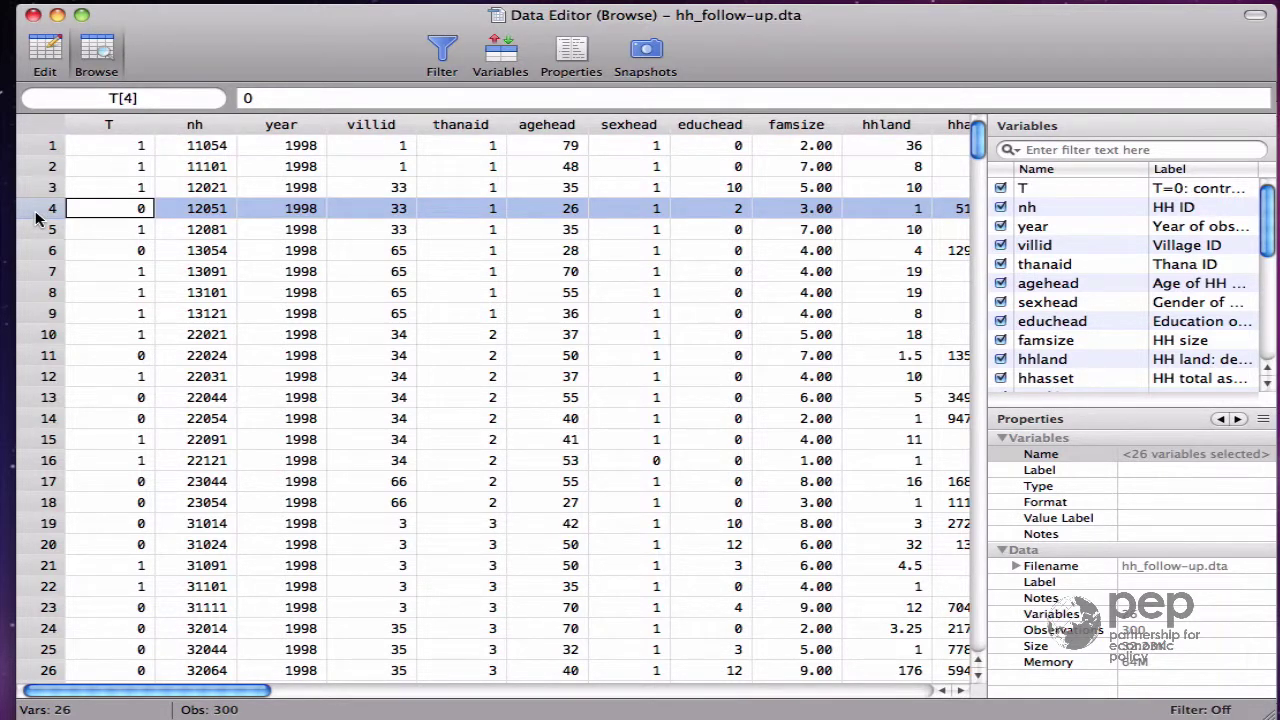
# Close the browser, change browse to describe, and run it to list the 300 observations and 26 variables
pyautogui.click(33, 14)
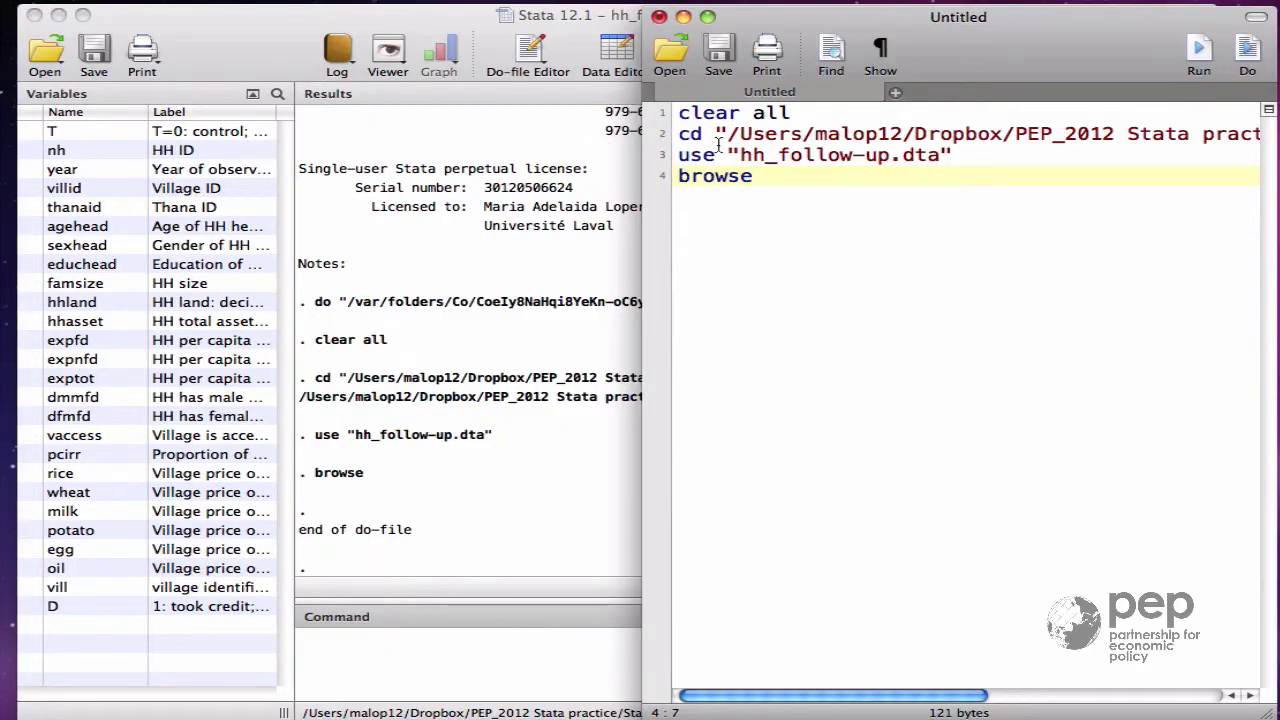
pyautogui.doubleClick(749, 176)
pyautogui.write('descr')
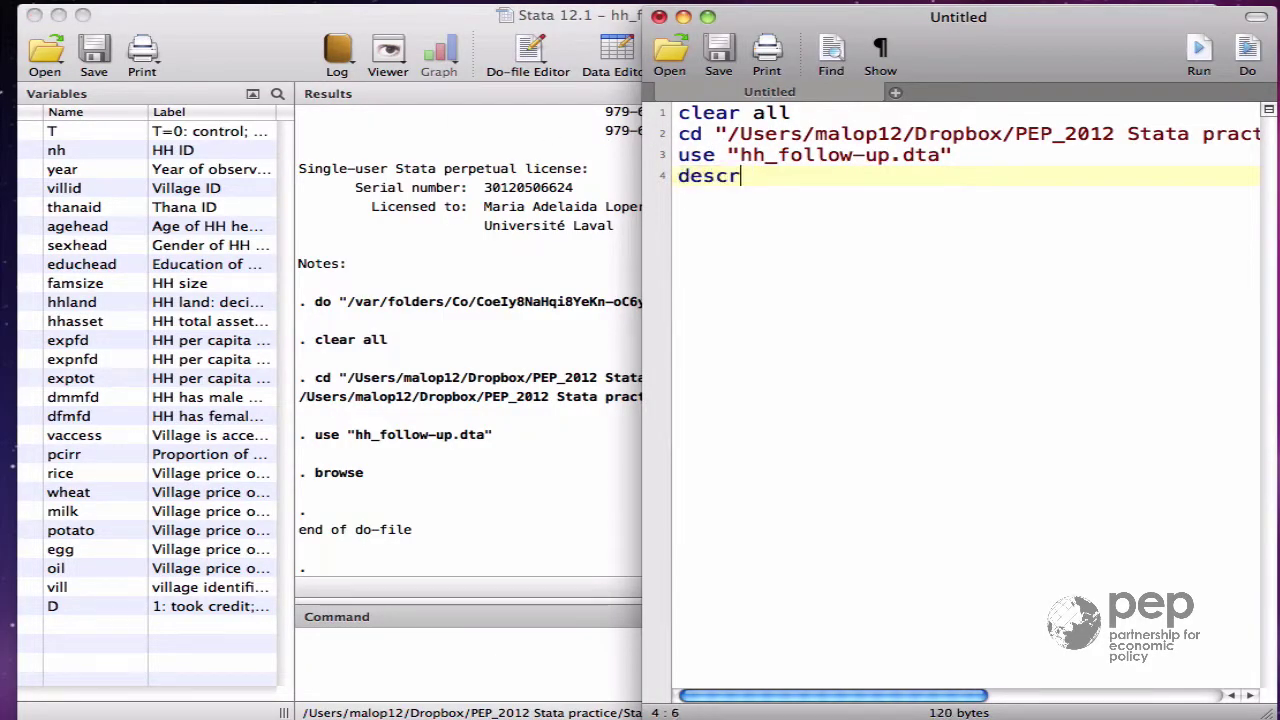
pyautogui.write('ibe')
pyautogui.click(1250, 52)
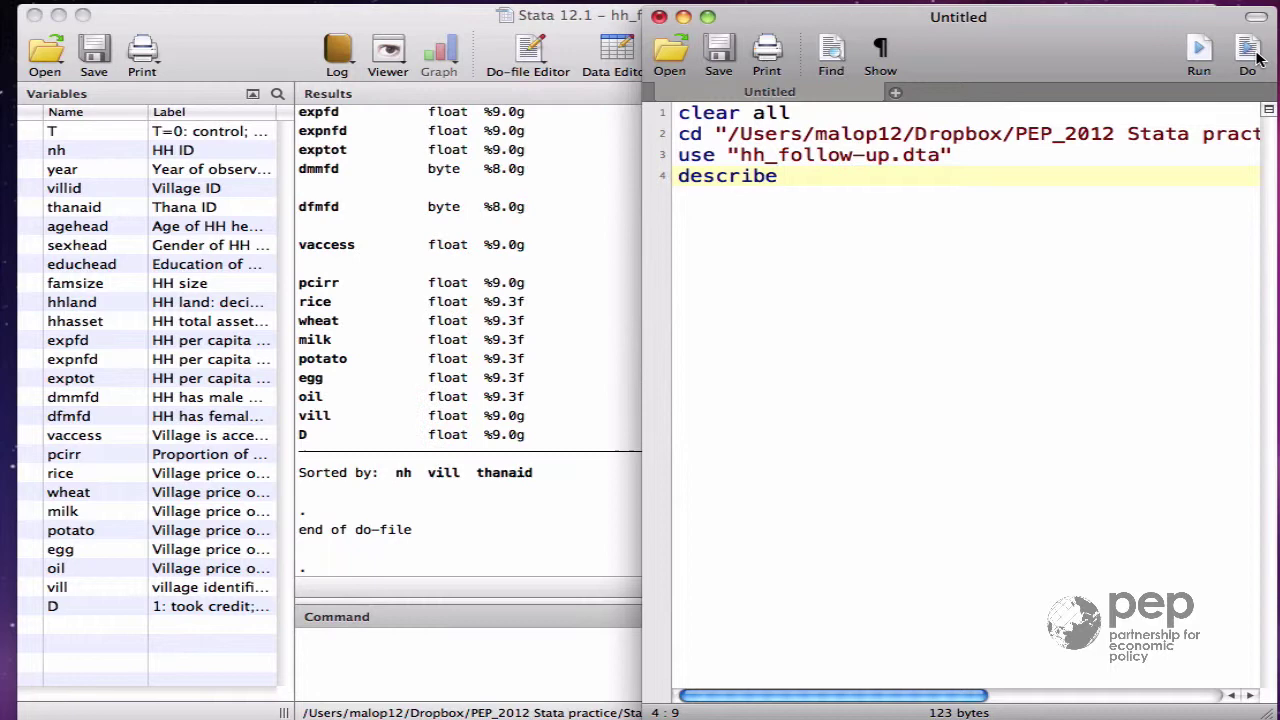
pyautogui.click(578, 340)
pyautogui.scroll(8, 545, 355)
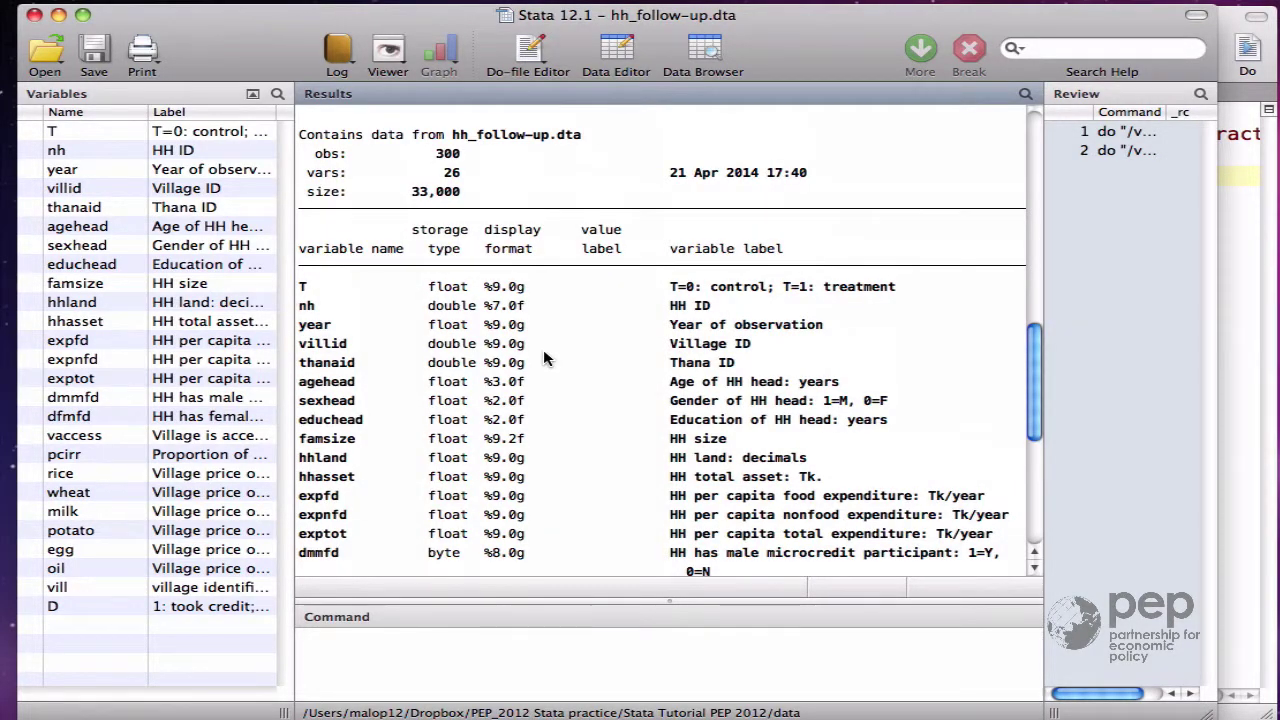
# Append tabulate T and run it, showing T split 150/150 (50% each) in Results
pyautogui.click(1258, 333)
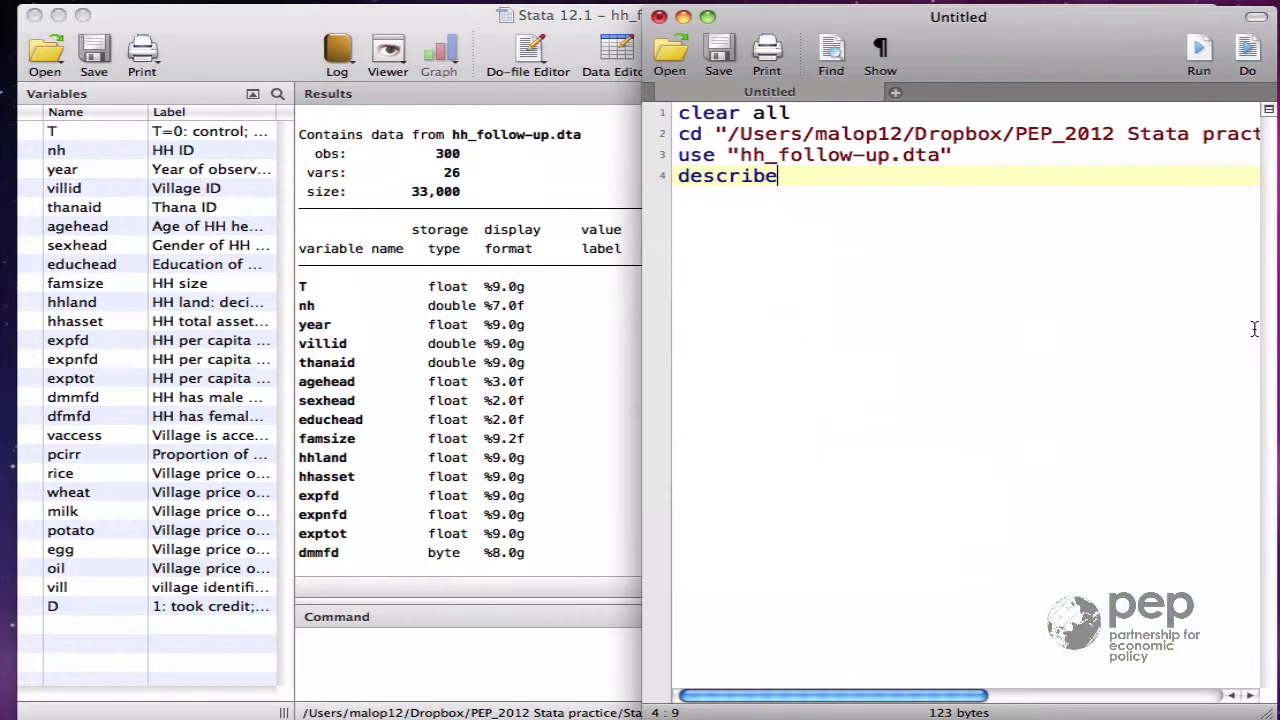
pyautogui.press('Return')
pyautogui.write('tabulate T')
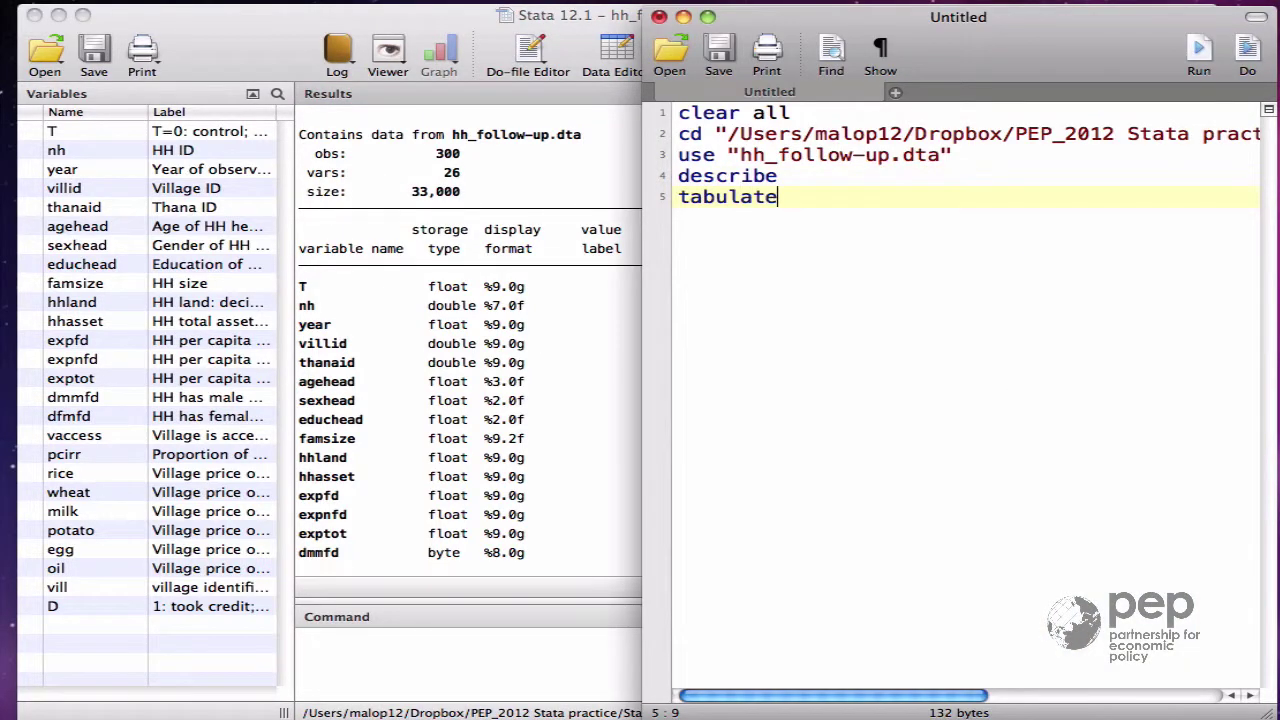
pyautogui.click(1246, 47)
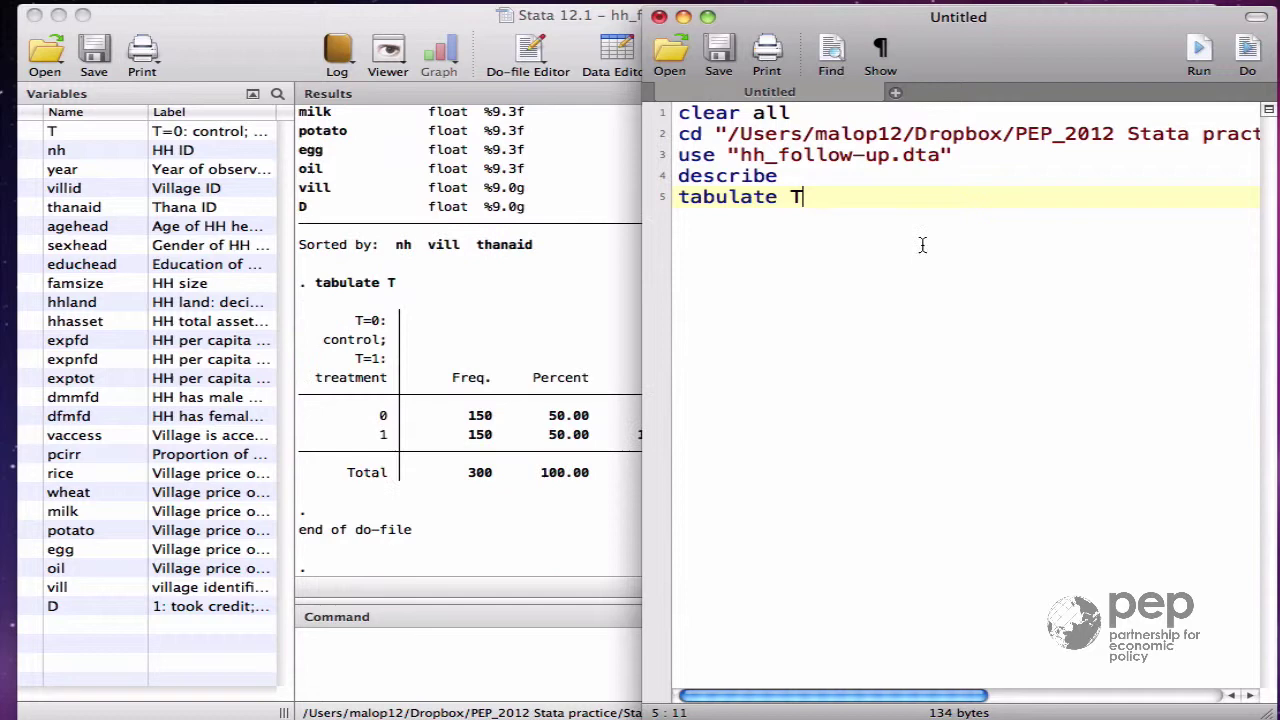
pyautogui.click(585, 450)
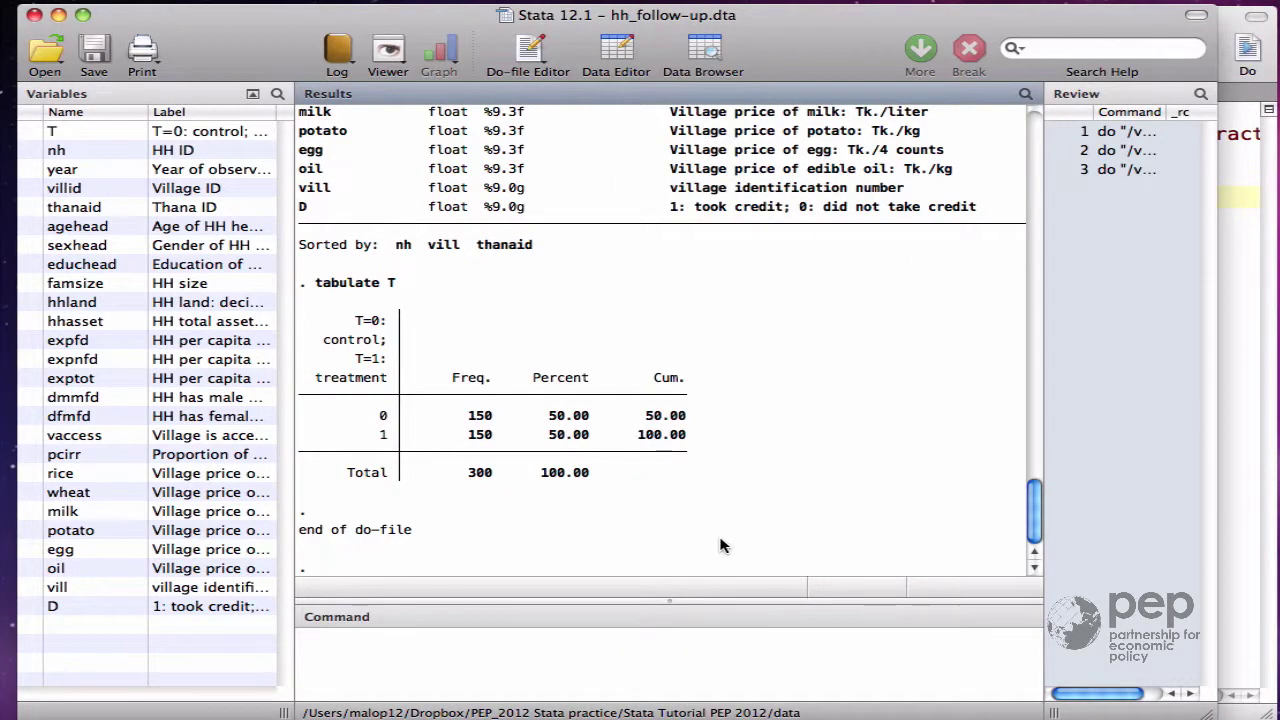